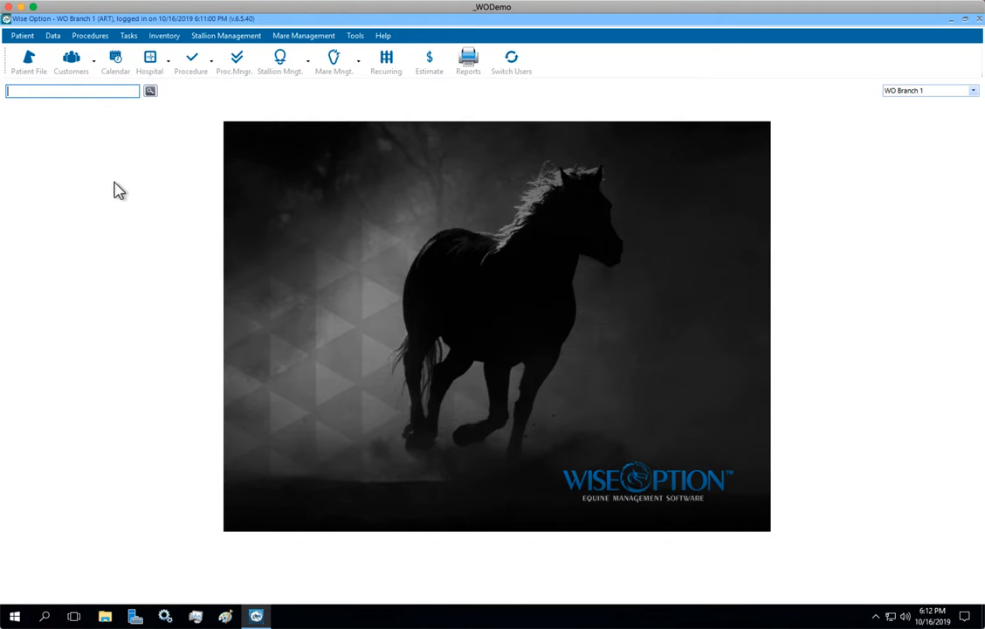
Search for the patient Train and open its patient record
type("train")
key("Return")
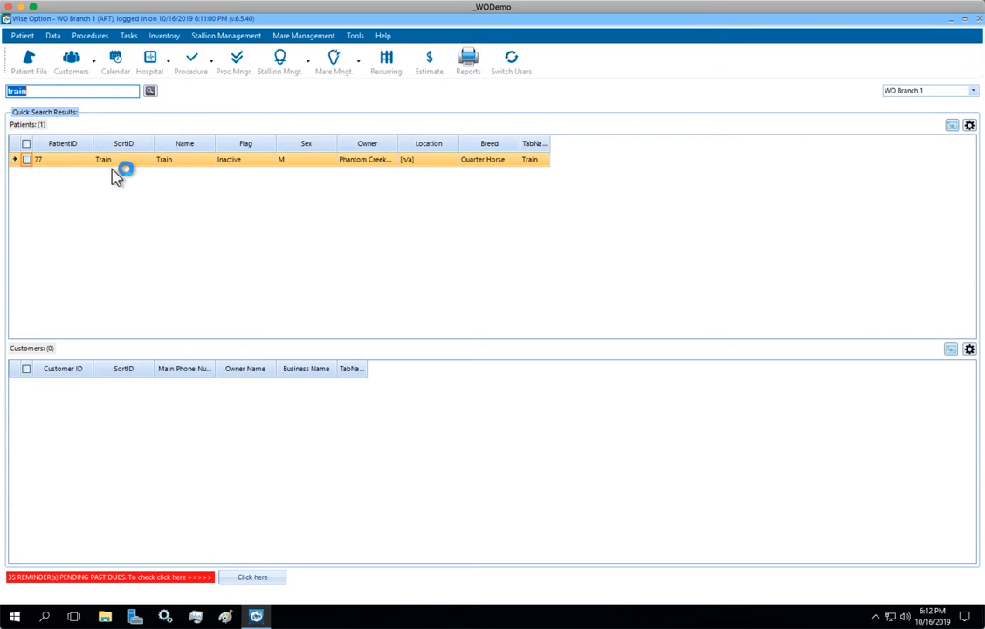
left_click(114, 160)
double_click(113, 160)
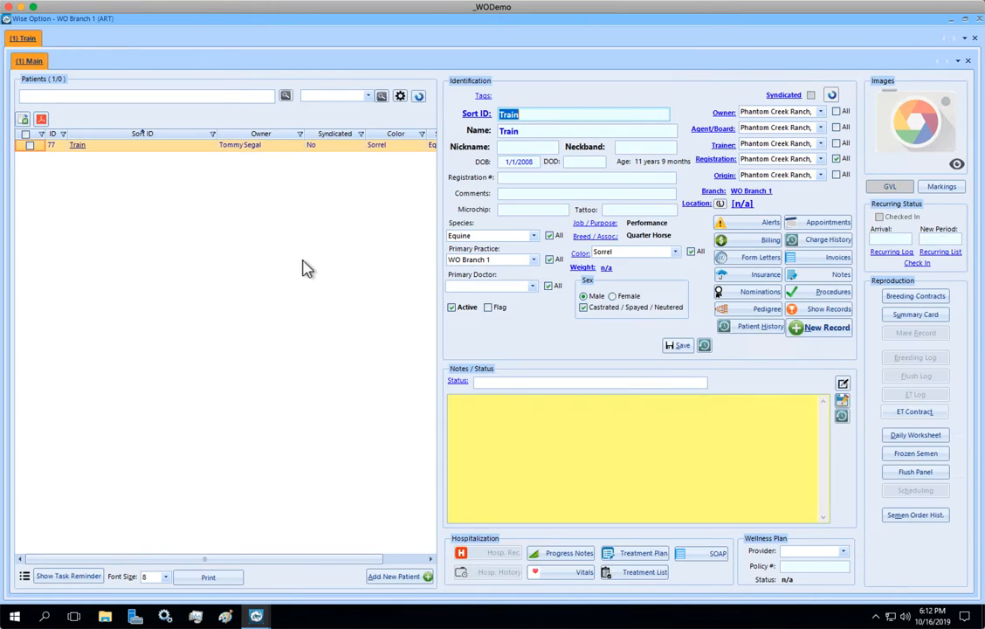
Open the pending ambulatory invoice from the patient's invoice list
left_click(838, 260)
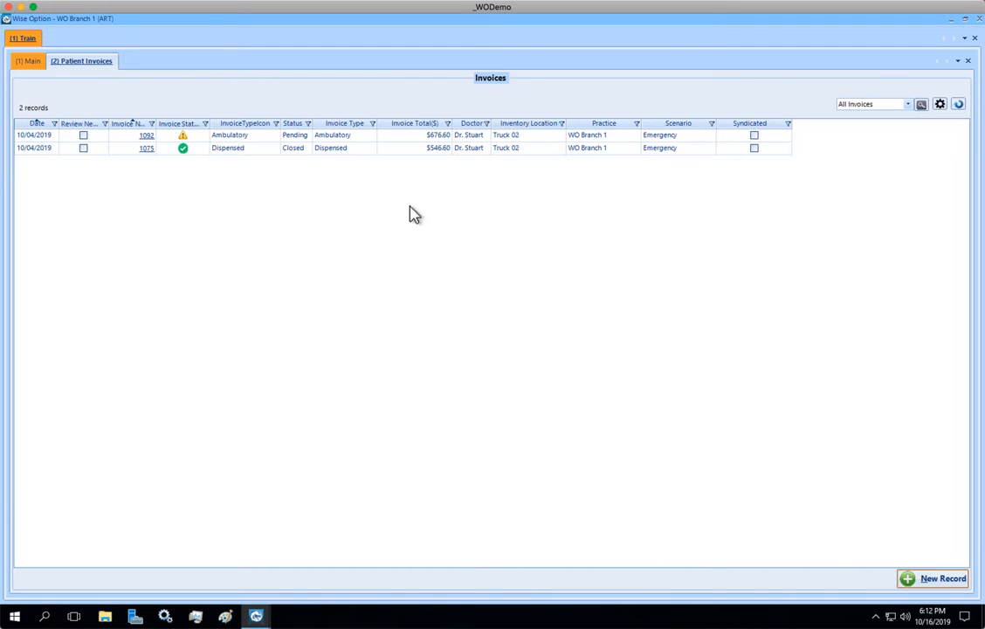
left_click(146, 137)
double_click(147, 137)
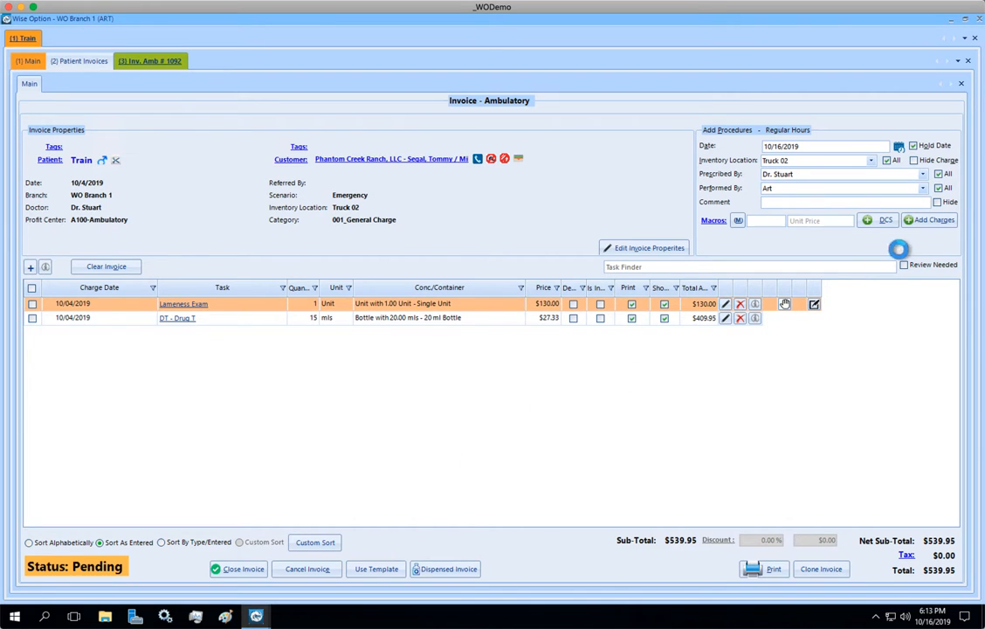
Start a new charge on the invoice for one unit of WN - West Nile Vaccine (Vc512)
left_click(914, 224)
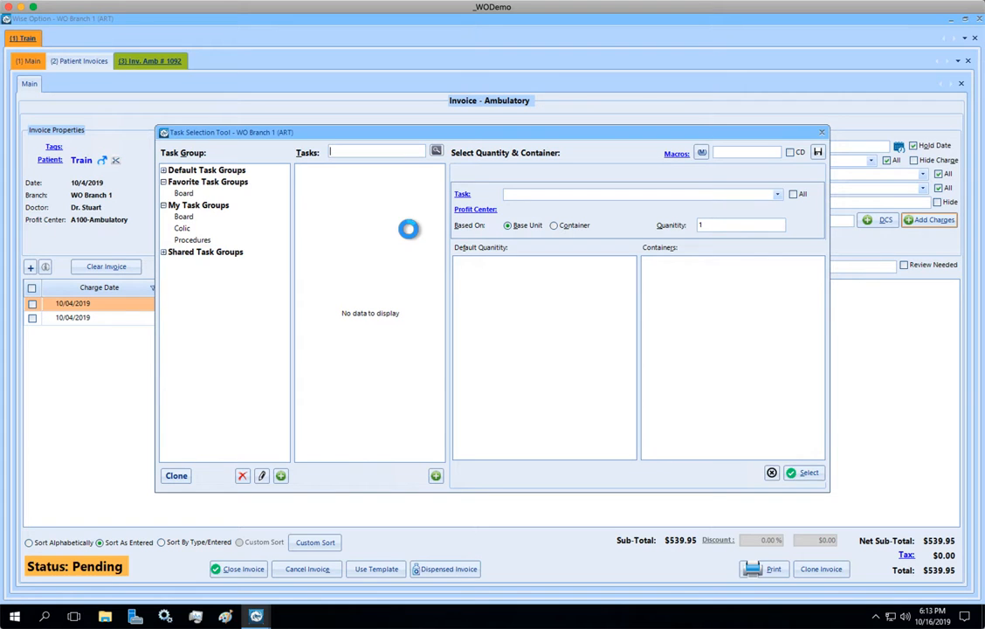
type("west")
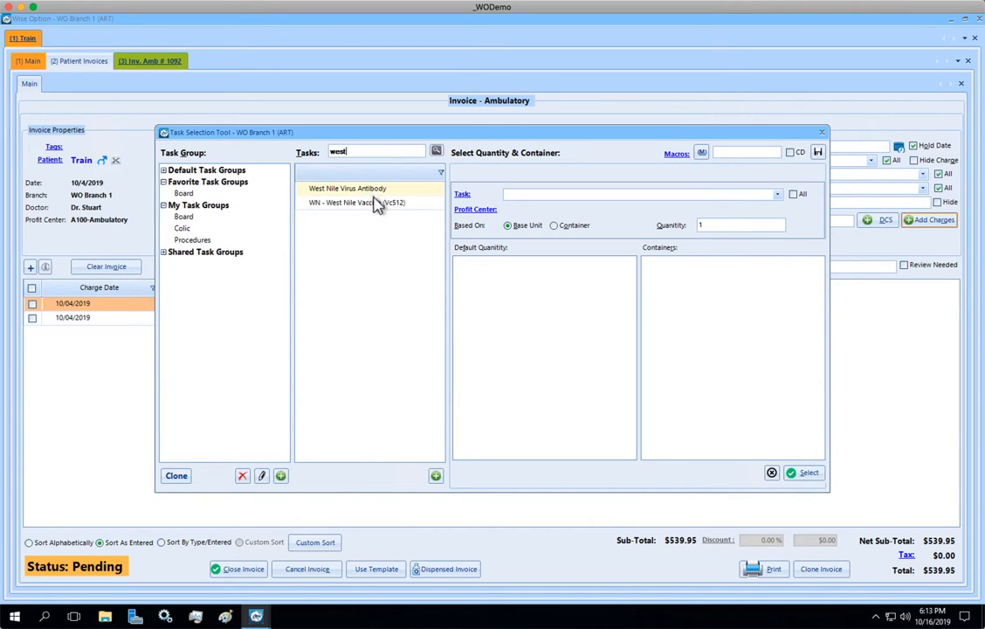
left_click(381, 206)
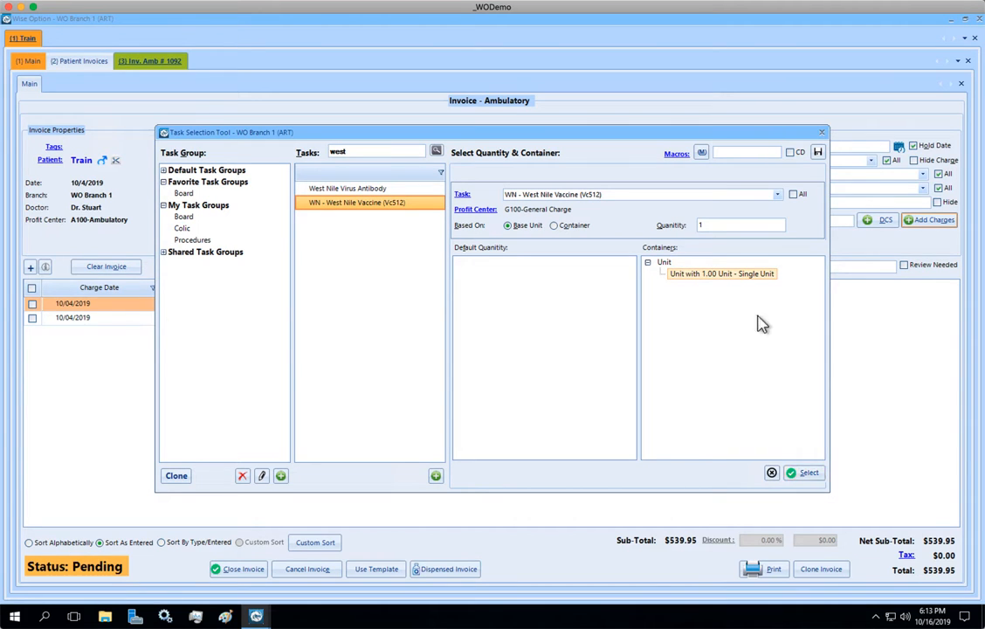
left_click(805, 475)
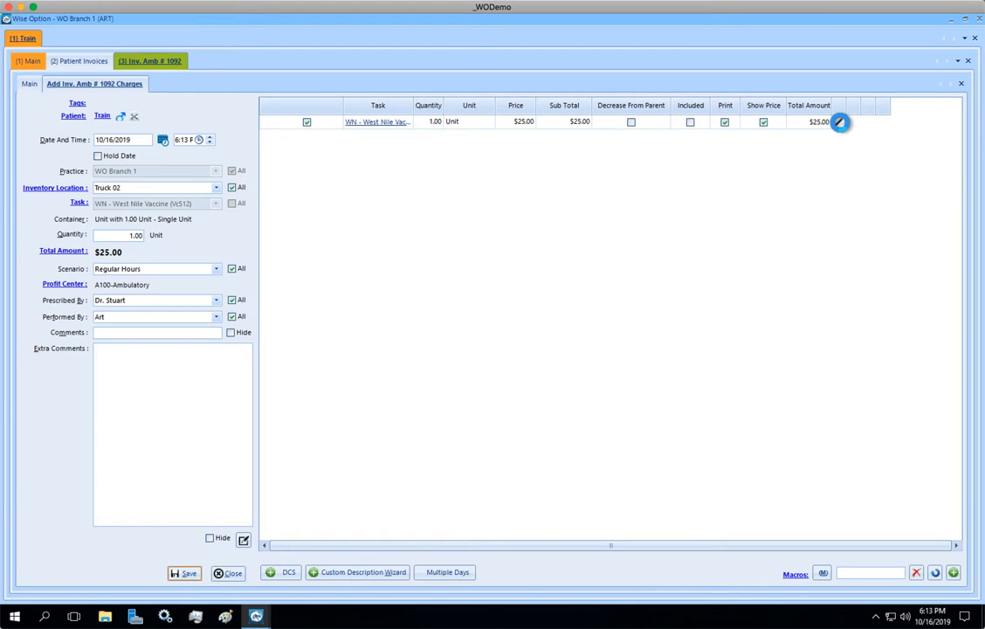
Try to set the West Nile vaccine's unit price to $20.00, and leave the charge entry without saving
left_click(839, 123)
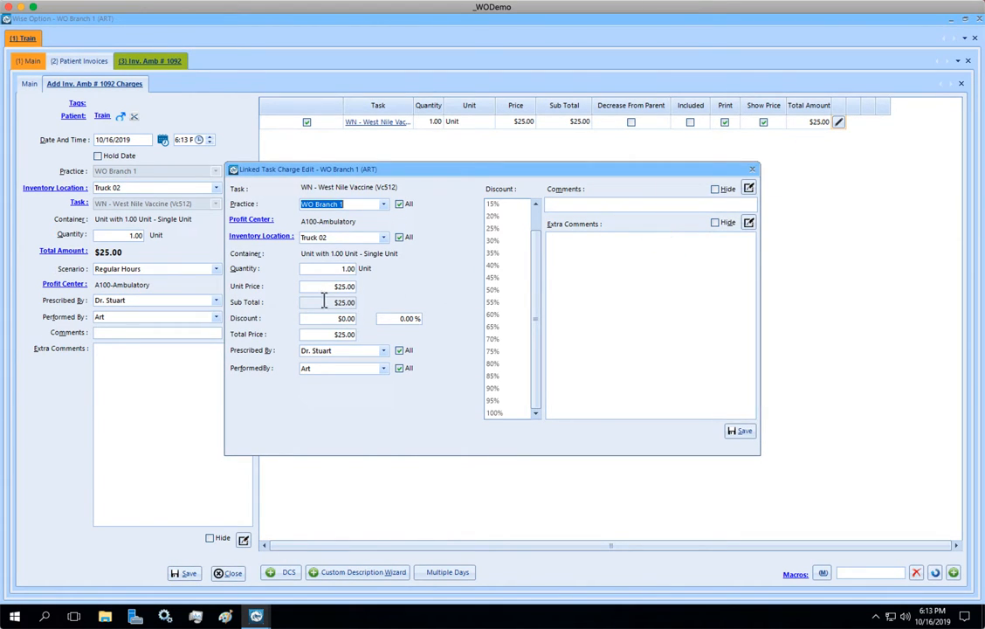
left_click(360, 289)
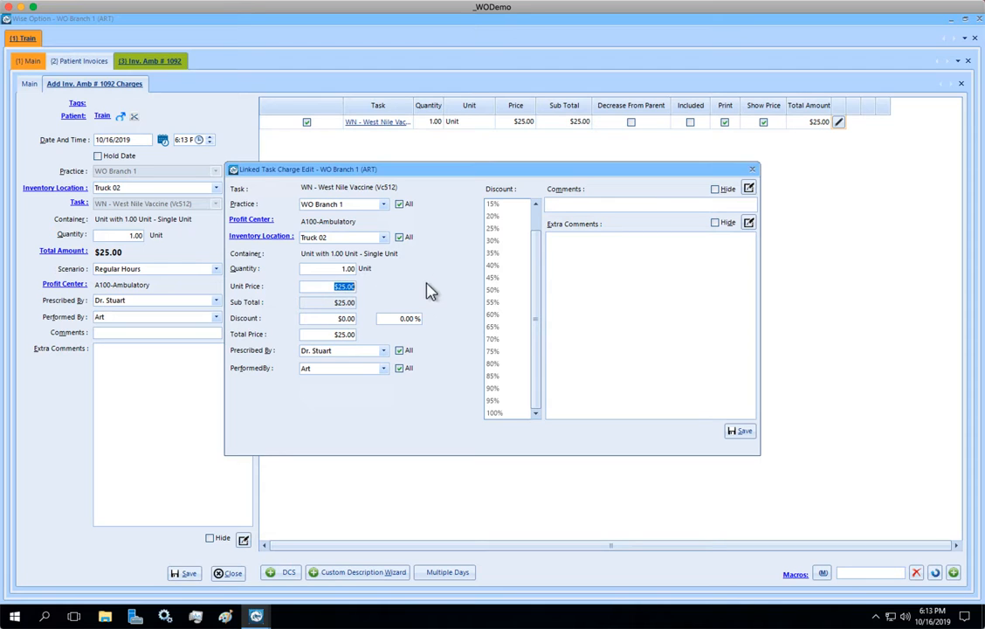
type("2")
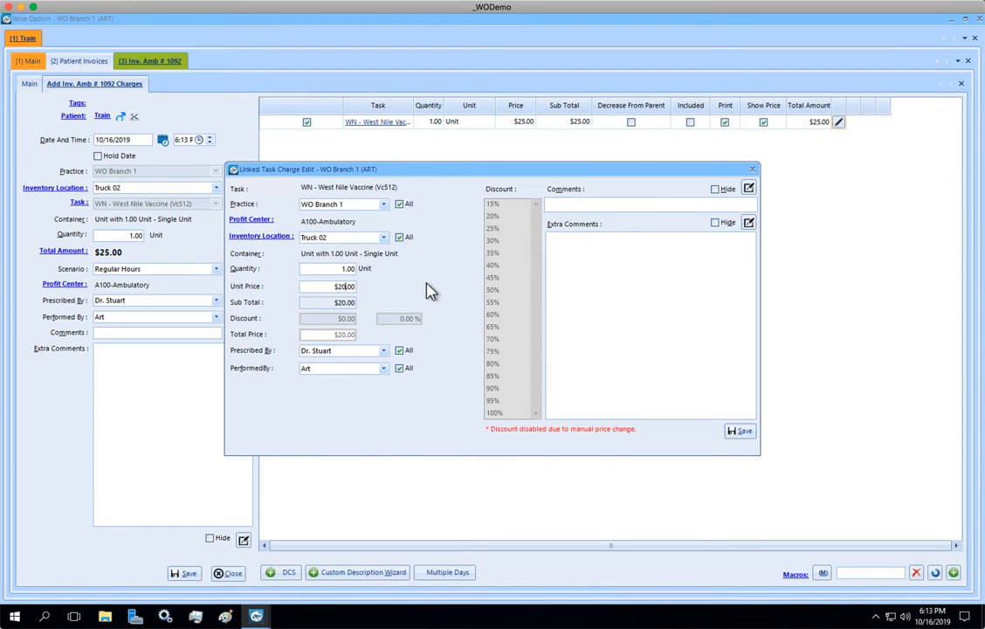
key("Tab")
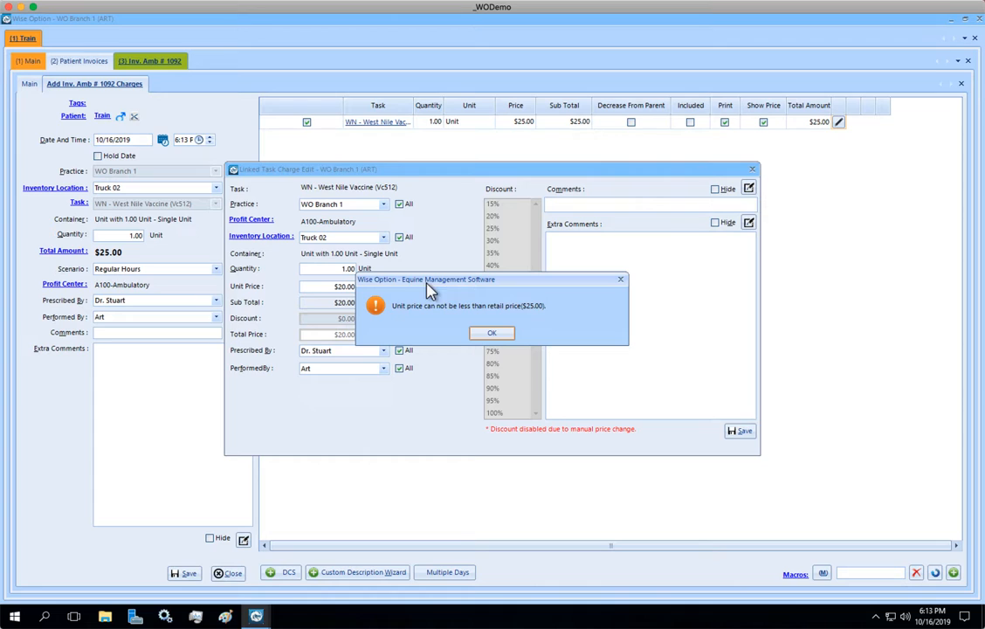
left_click(493, 336)
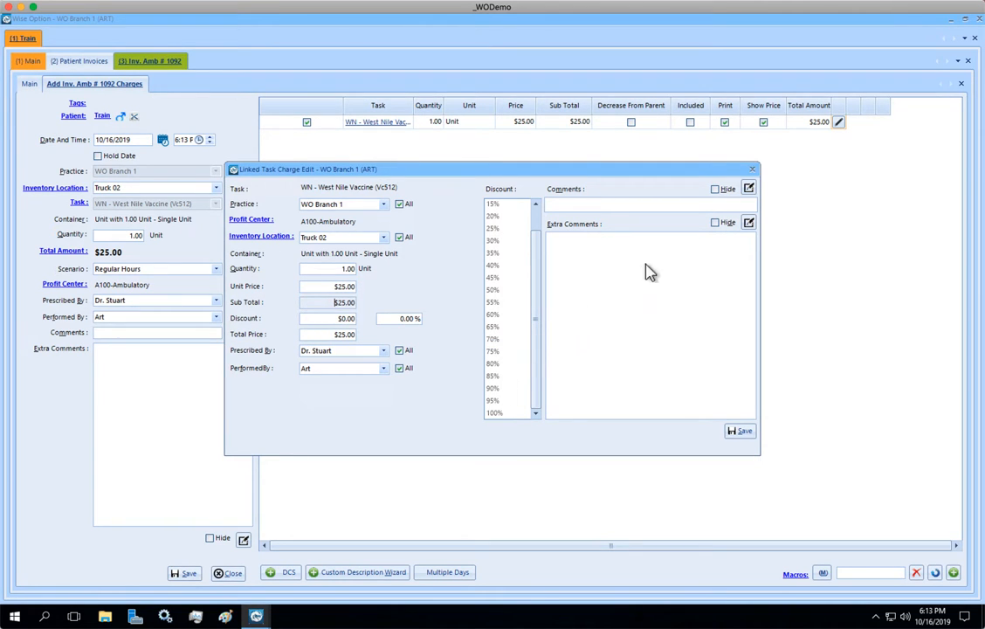
left_click(752, 169)
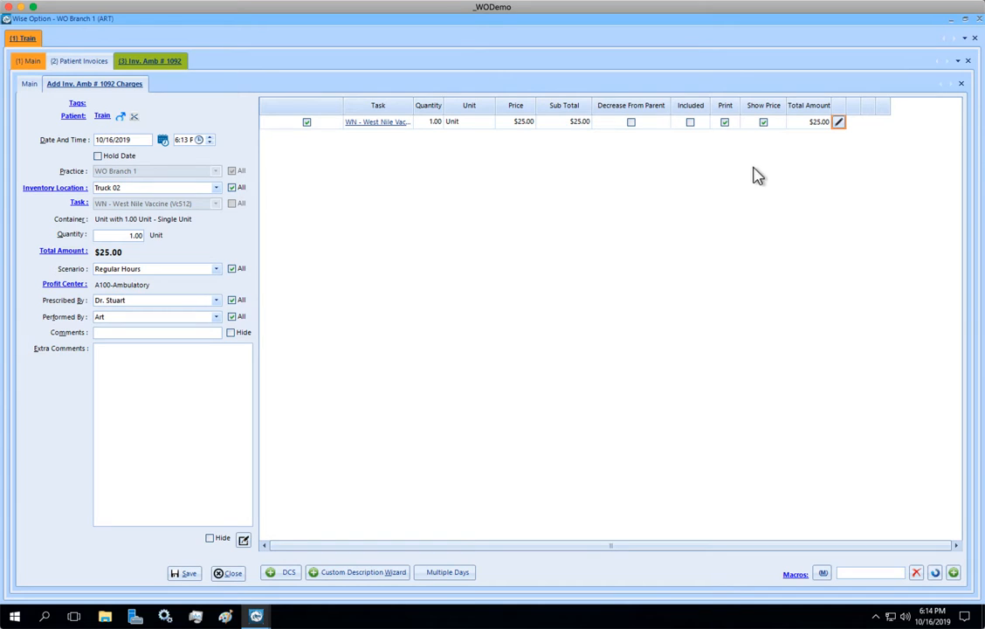
left_click(962, 85)
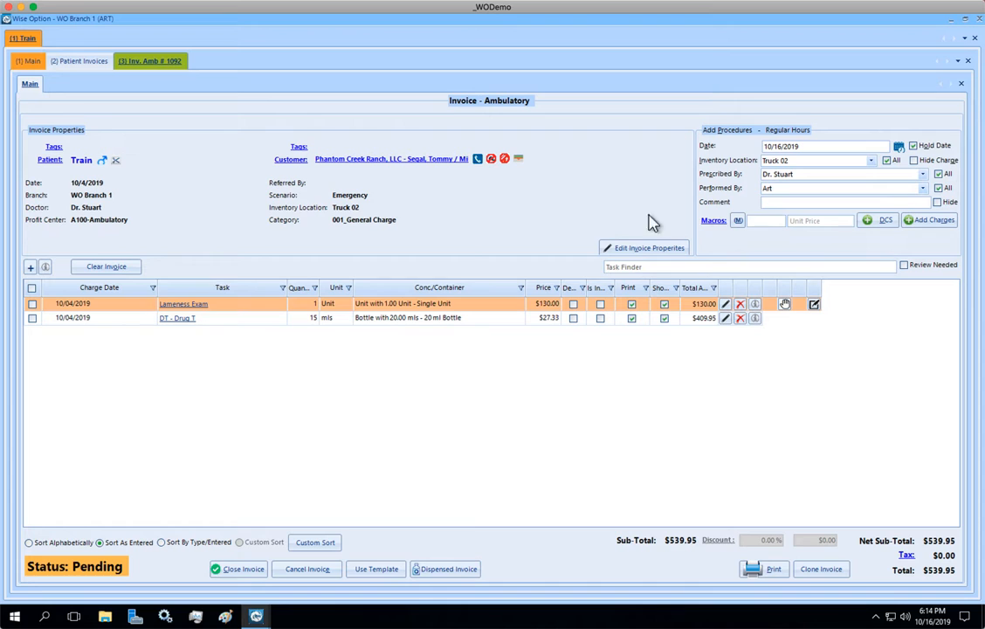
left_click(802, 222)
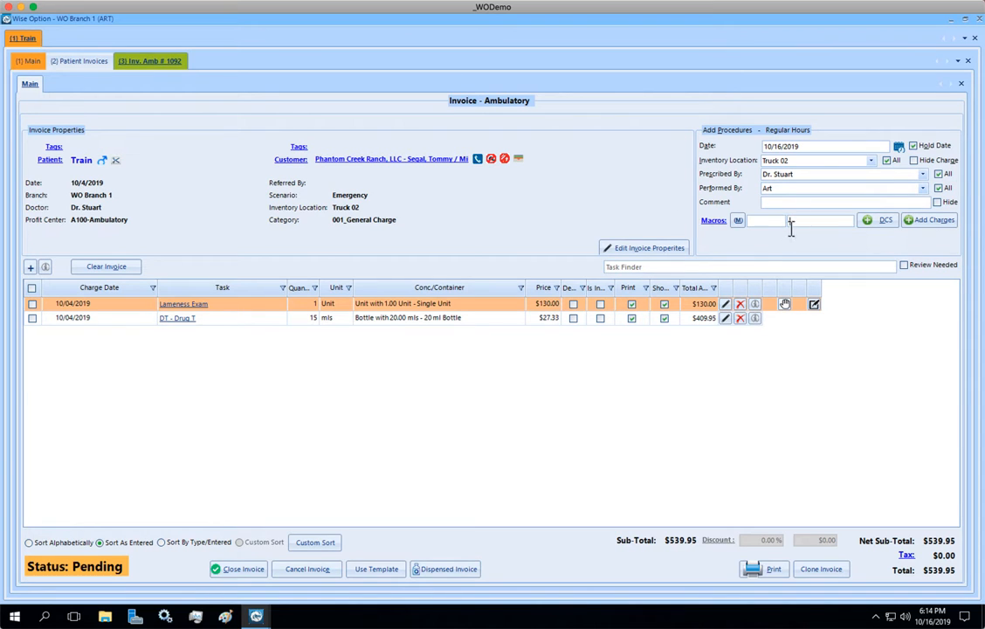
Open the professional management list in a new tab
left_click(22, 43)
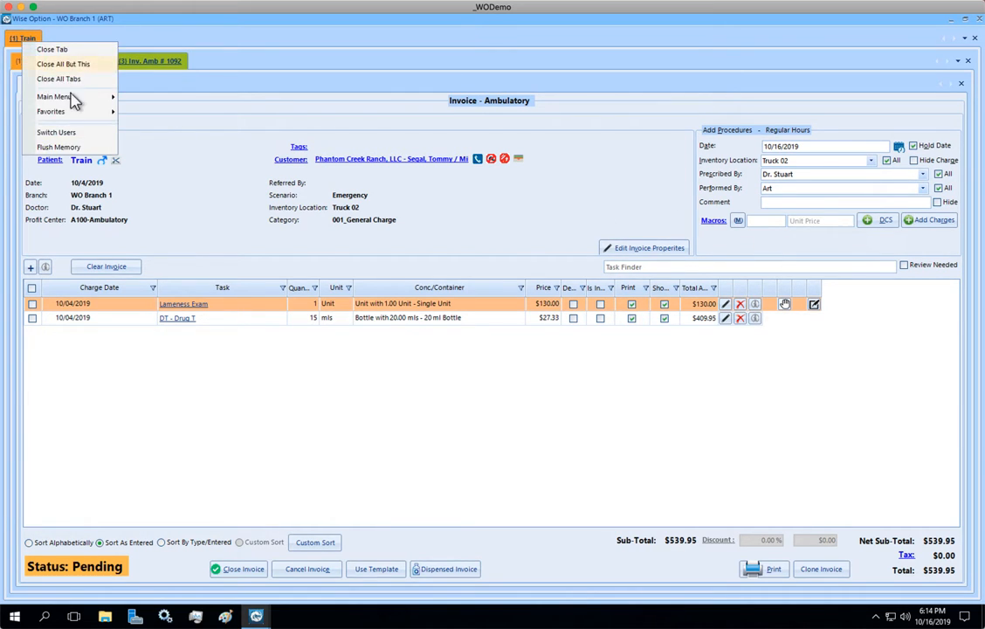
mouse_move(84, 98)
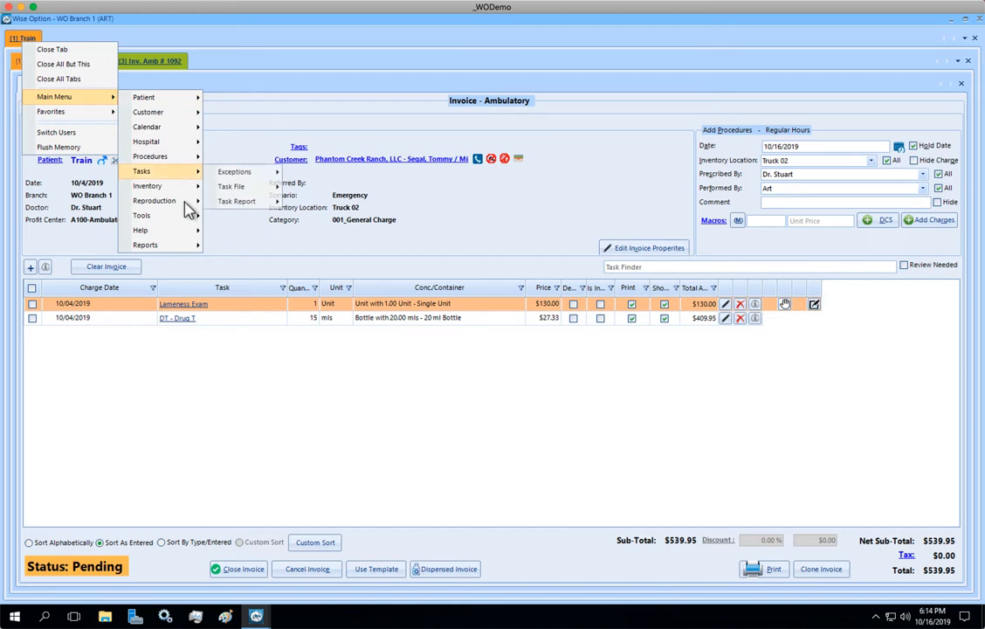
mouse_move(171, 216)
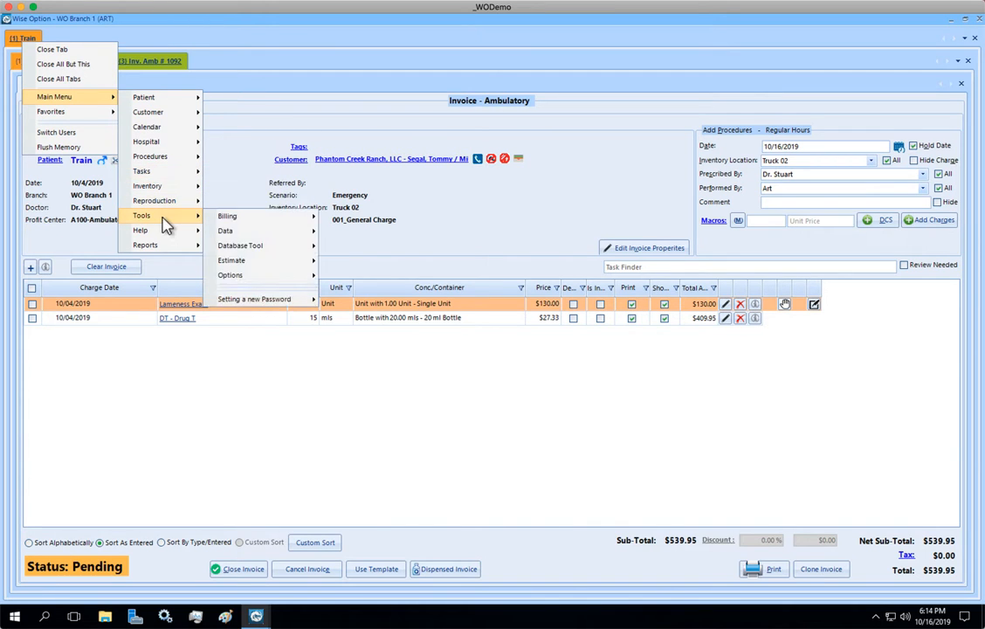
mouse_move(268, 234)
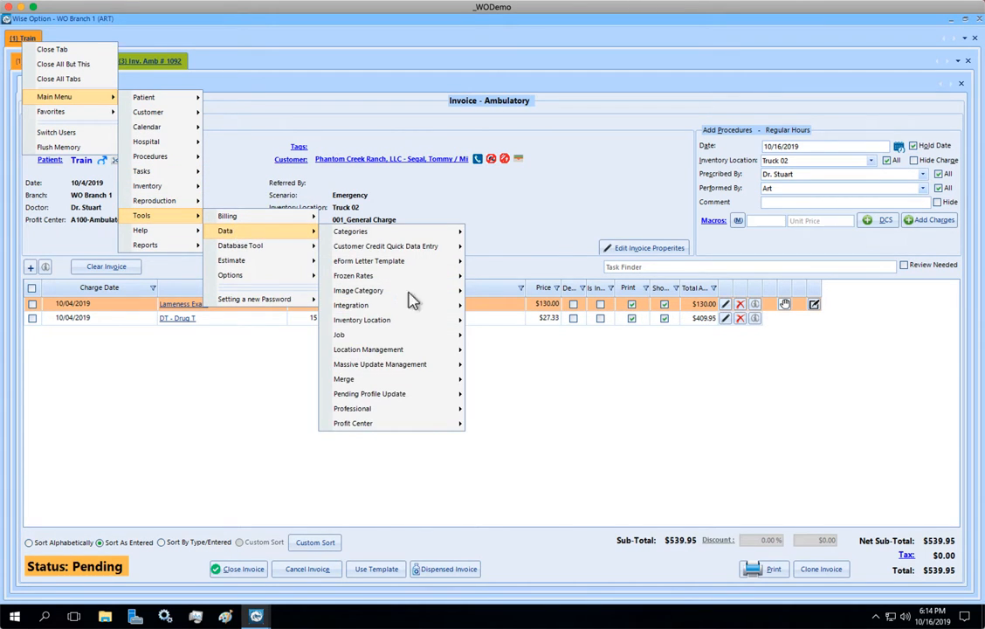
mouse_move(393, 408)
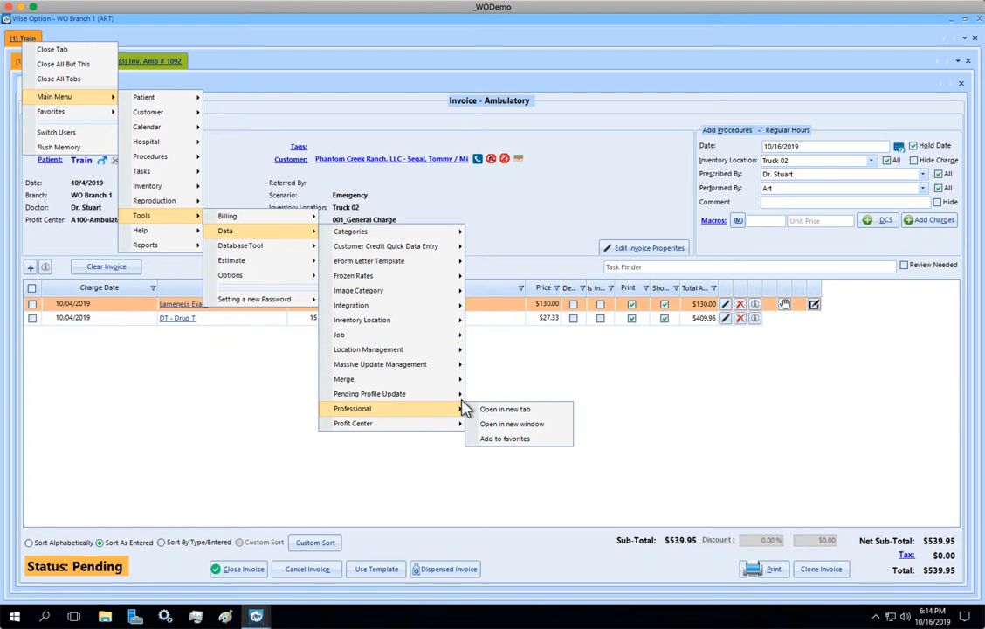
left_click(512, 413)
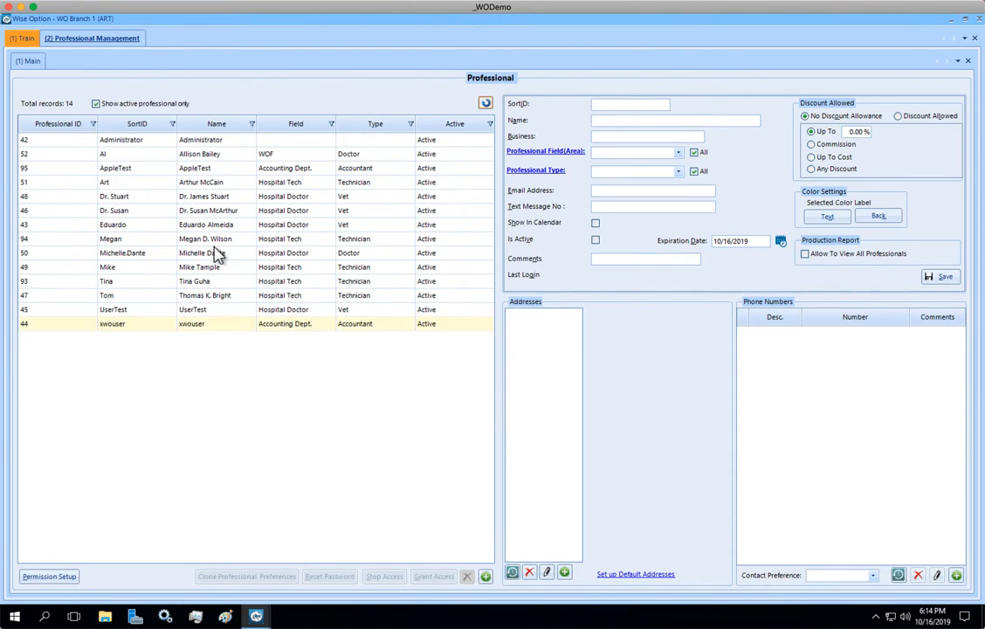
Allow any discount for the signed-in administrator's professional record and save it
left_click(127, 185)
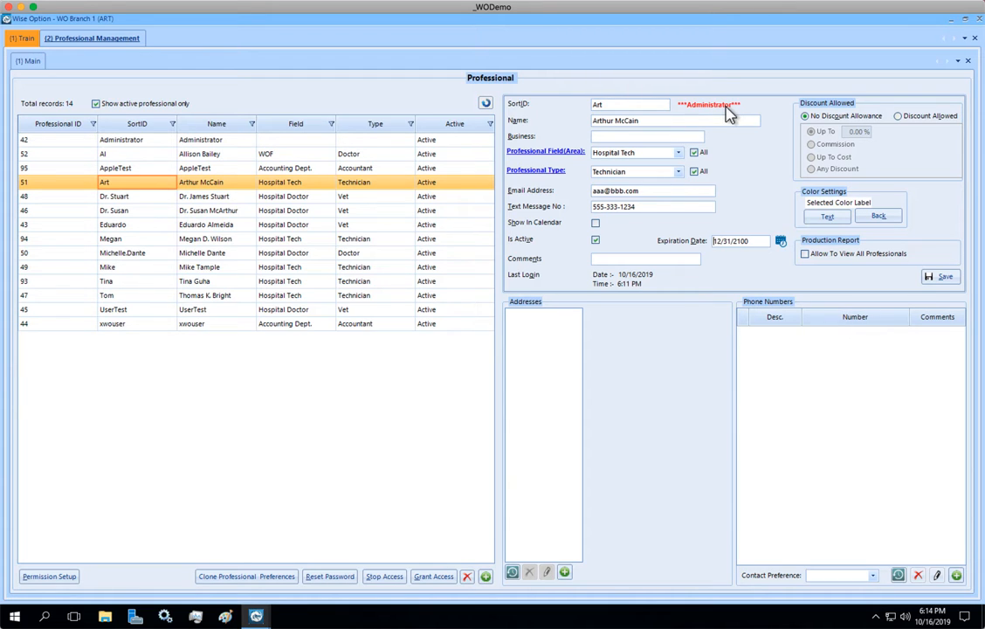
left_click(898, 117)
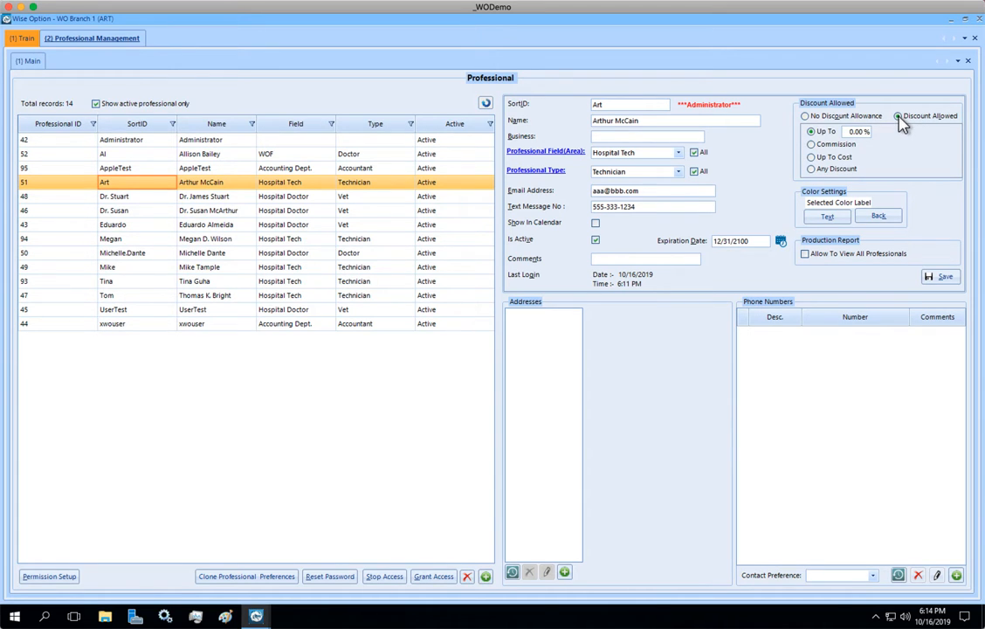
left_click(812, 170)
left_click(950, 279)
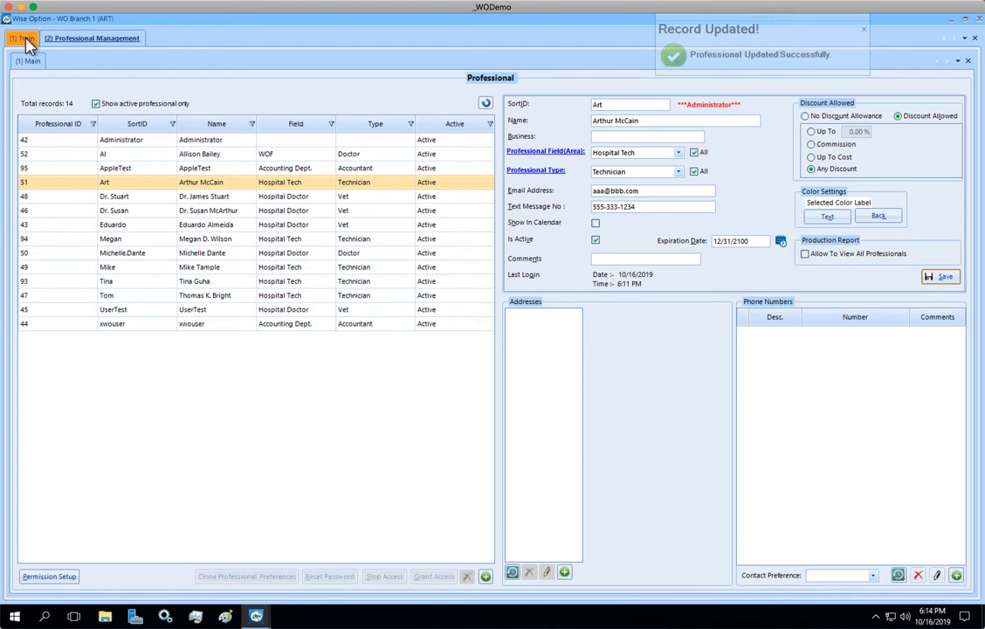
Return to the patient's ambulatory invoice and add a charge for one unit of WN - West Nile Vaccine (Vc512)
left_click(24, 40)
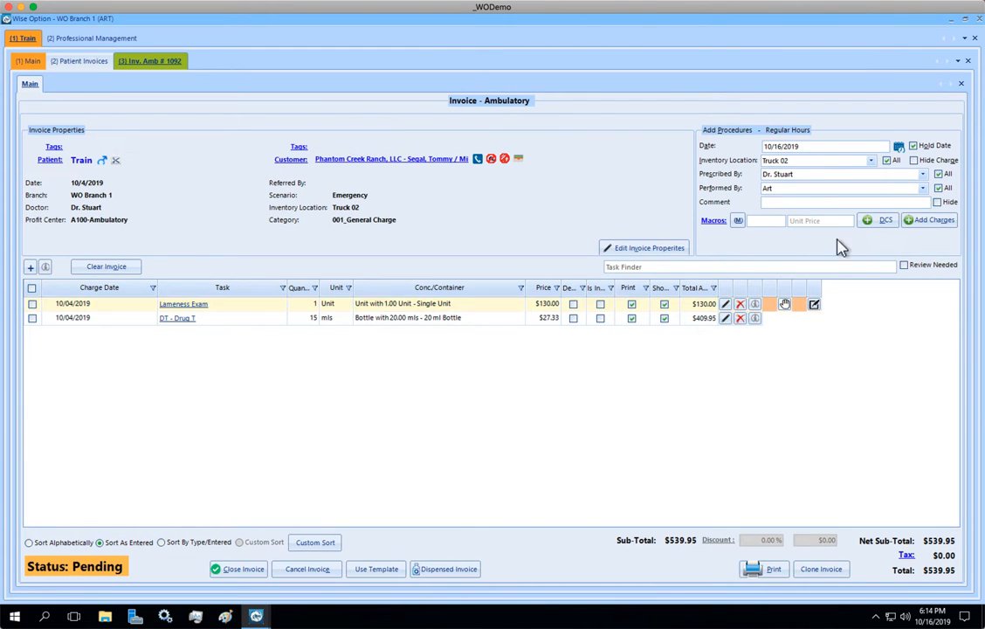
left_click(910, 222)
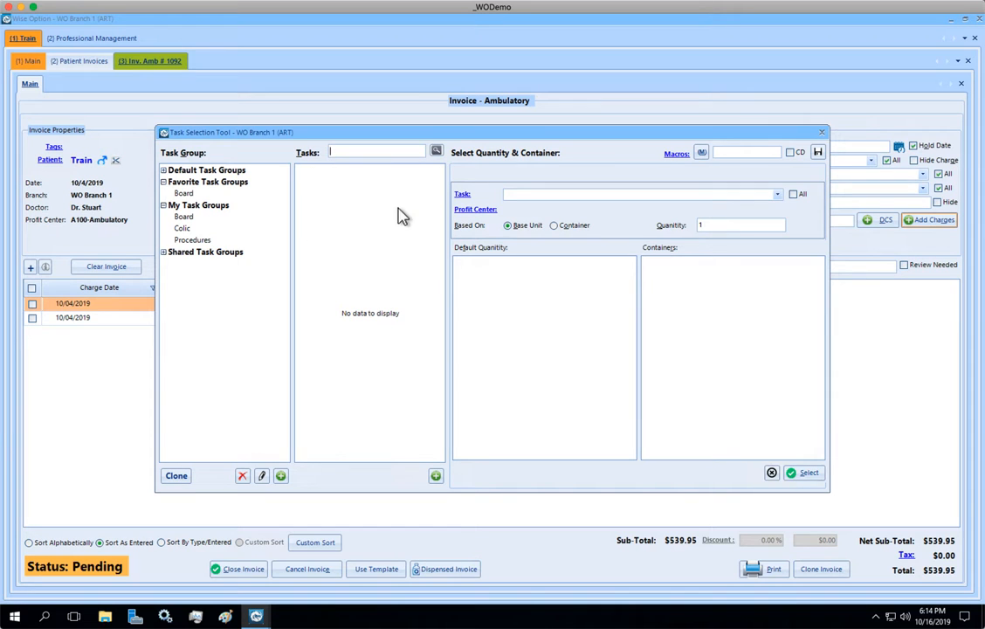
type("west")
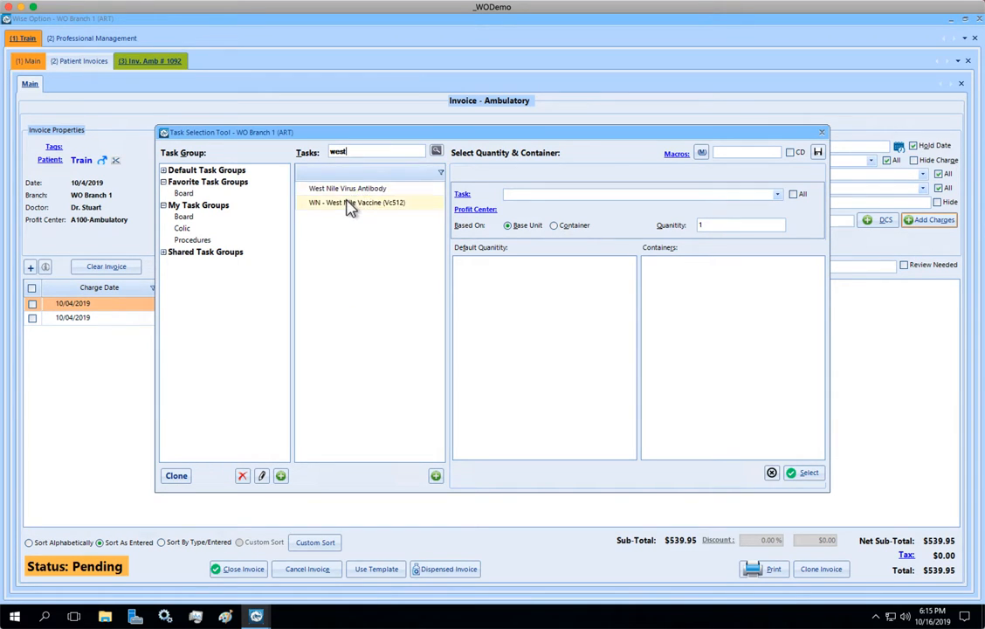
left_click(349, 204)
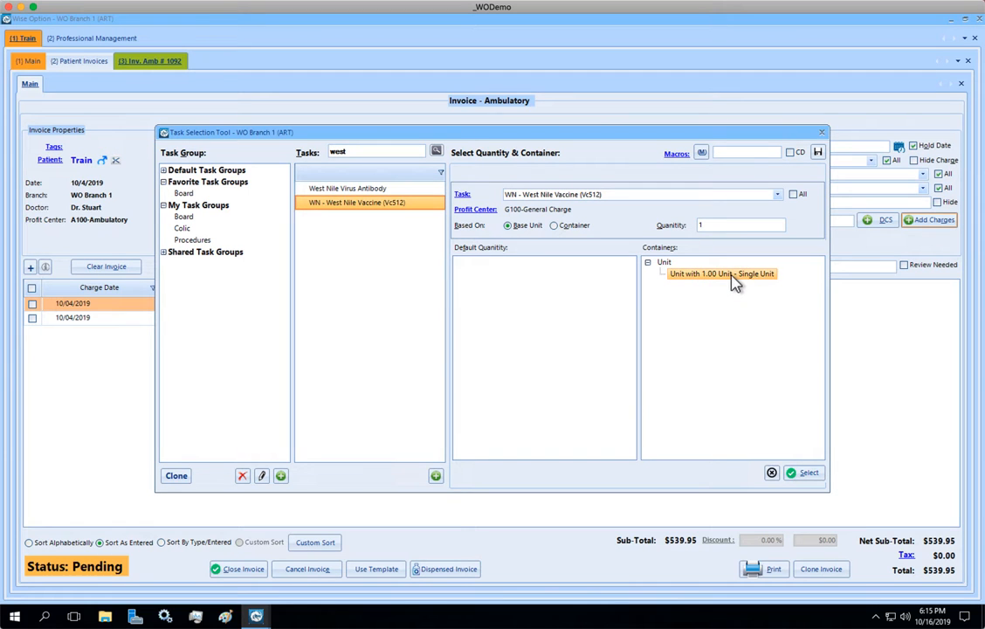
left_click(804, 472)
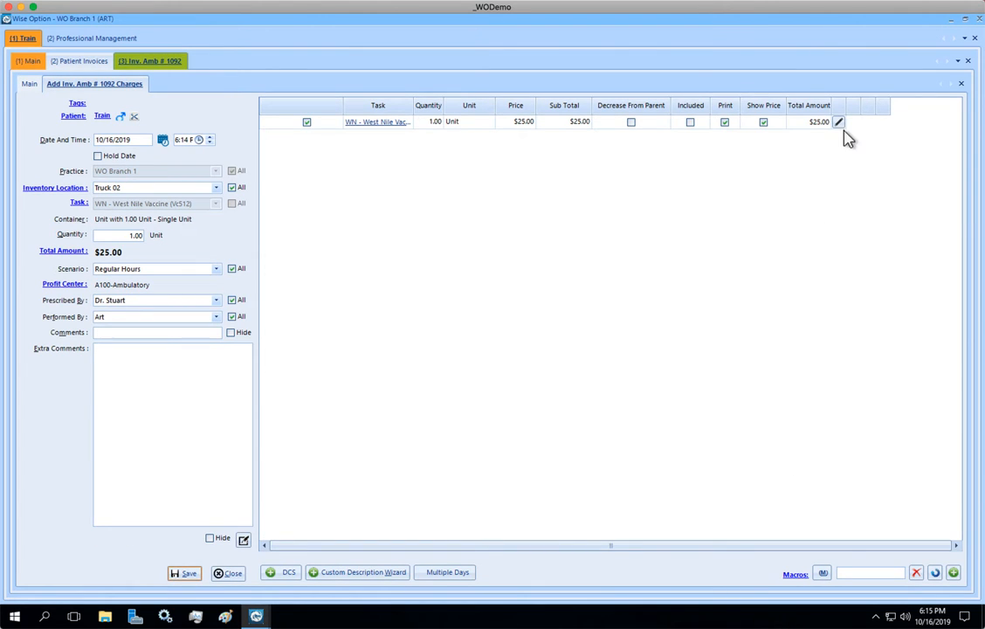
Set the West Nile vaccine's unit price to $20.00 and save the charge to the invoice
left_click(838, 123)
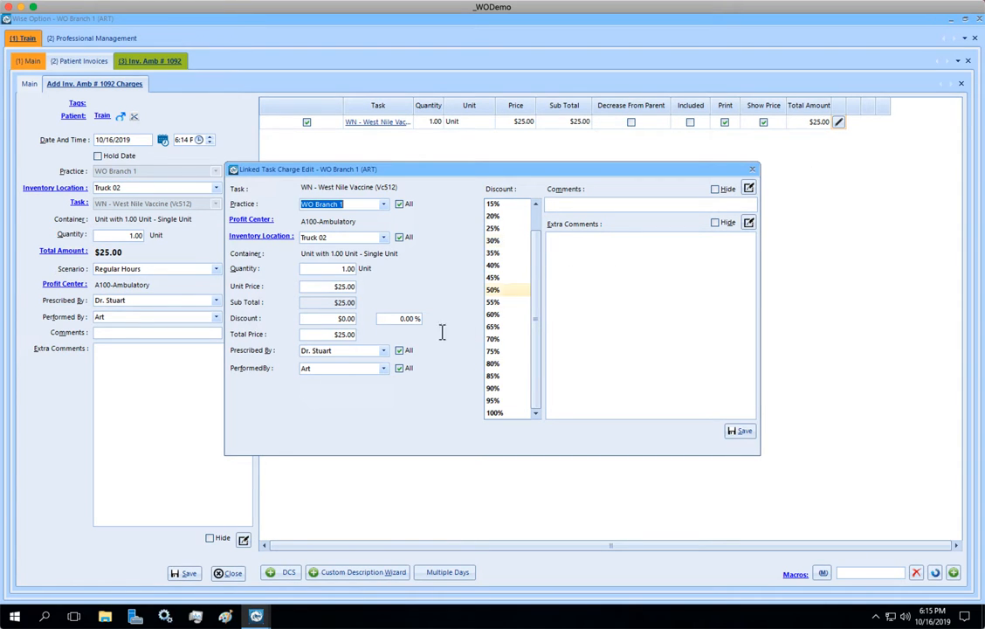
left_click(330, 285)
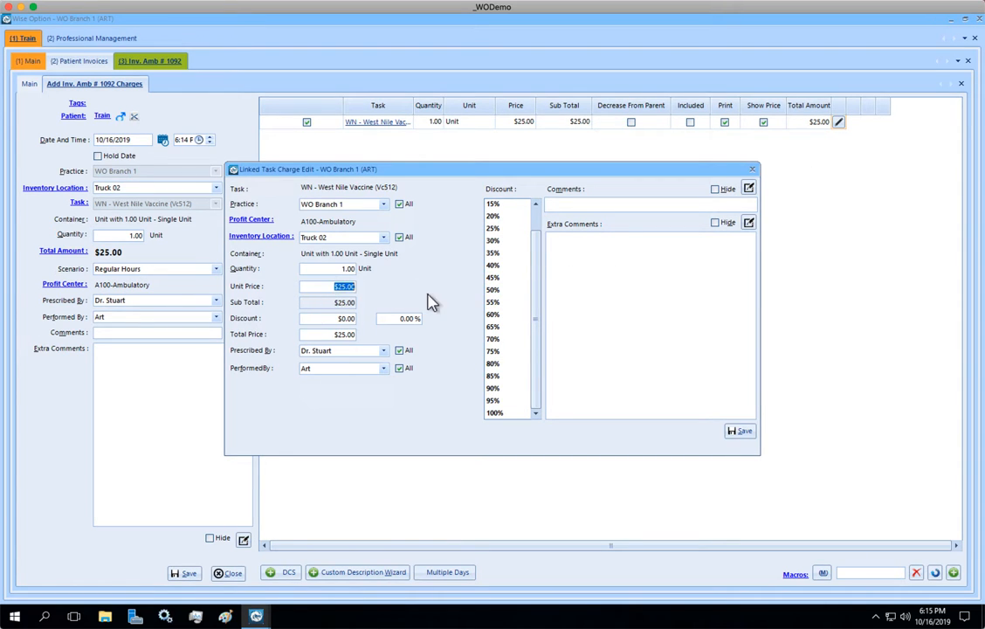
type("2")
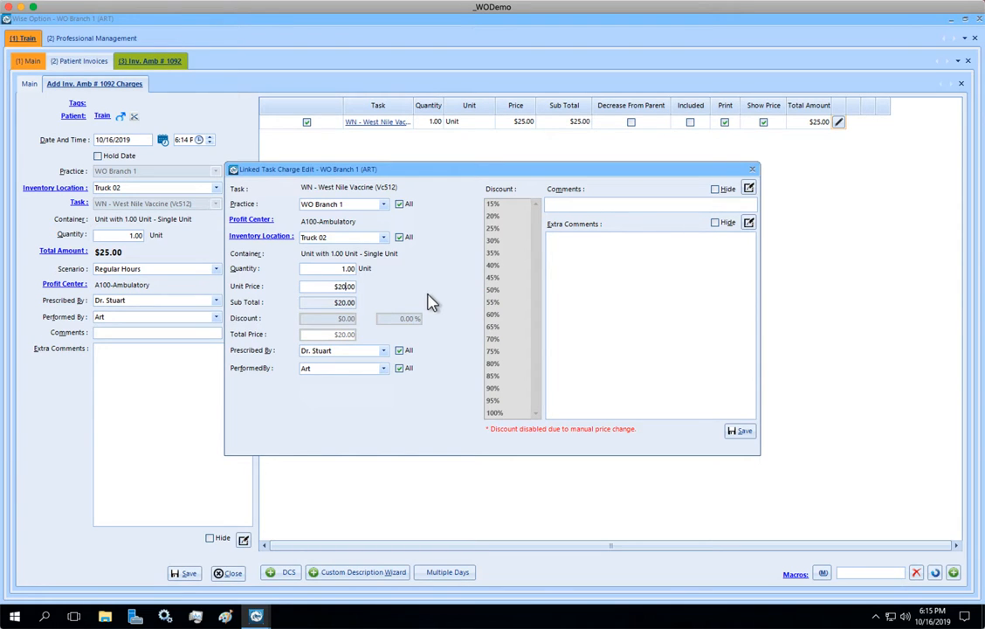
left_click(740, 433)
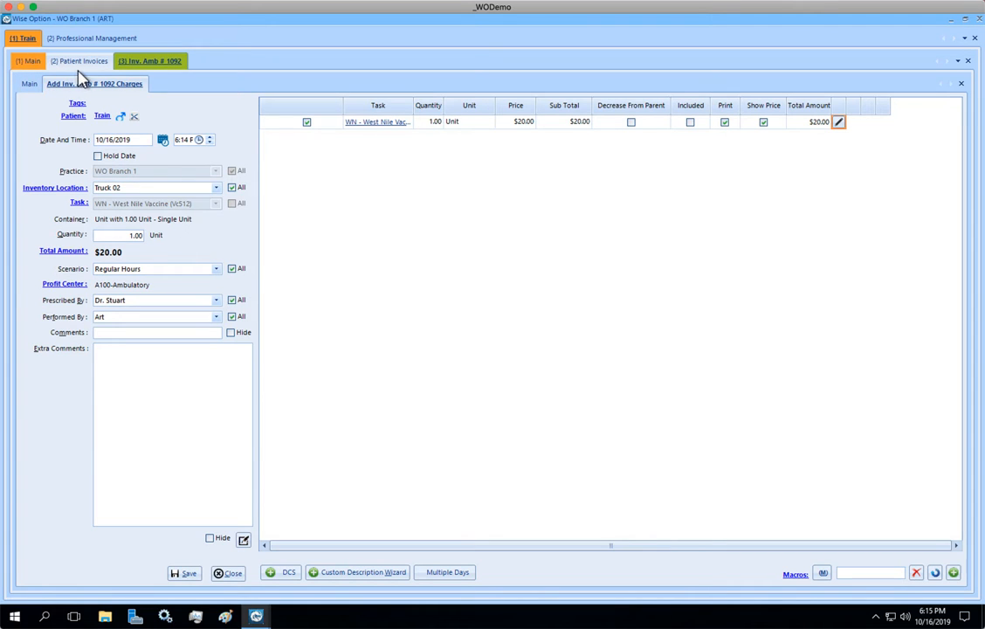
left_click(183, 574)
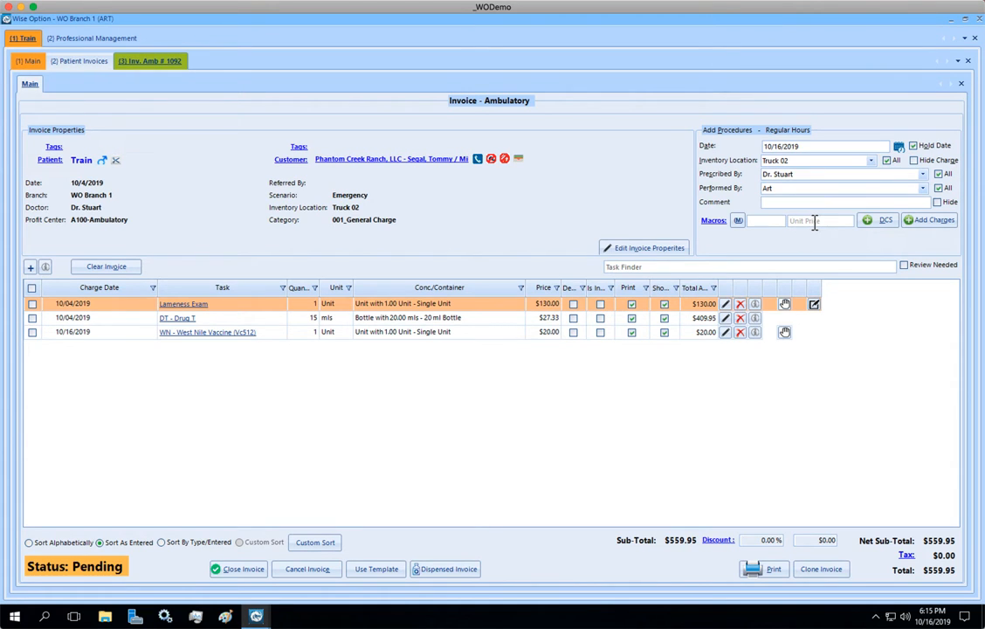
Change the West Nile vaccine's price to $15.00 directly in the invoice's charge list
left_click(550, 335)
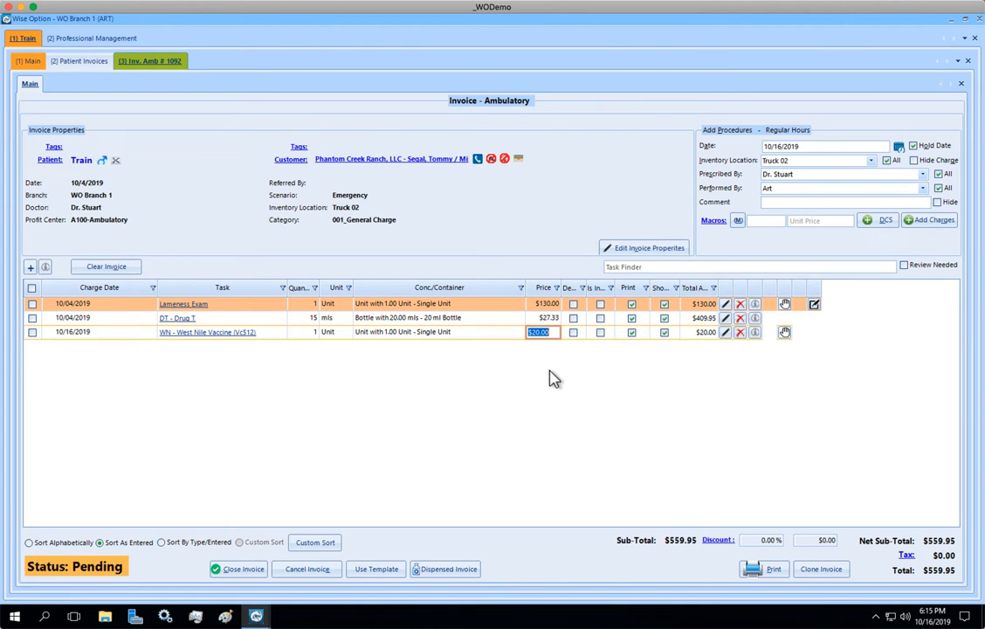
type("15")
key("Return")
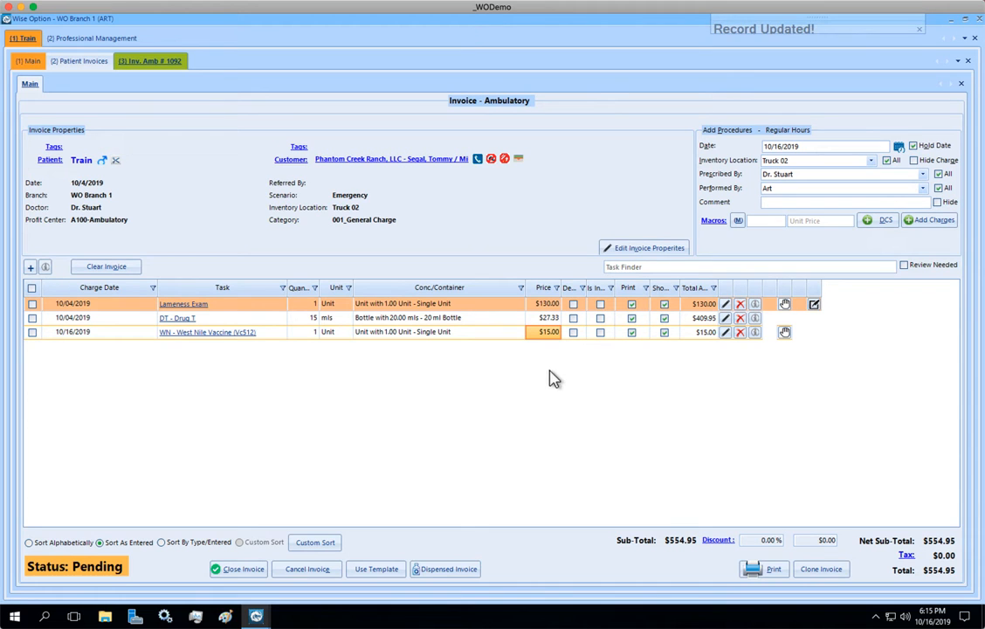
Discount the whole invoice to the suggested price of $550.00 and save the discount
left_click(718, 541)
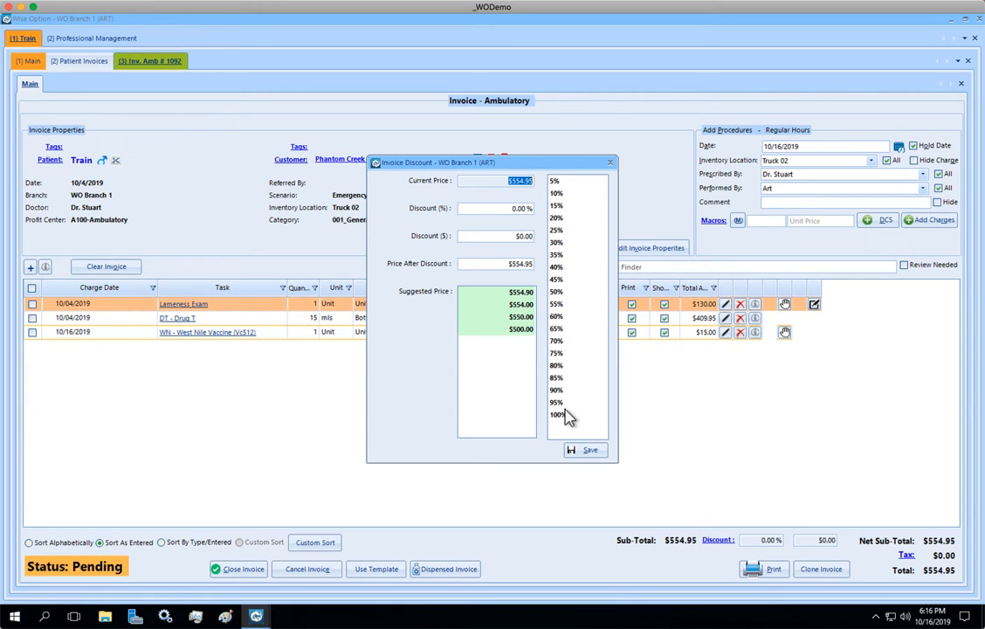
left_click(517, 318)
left_click(583, 451)
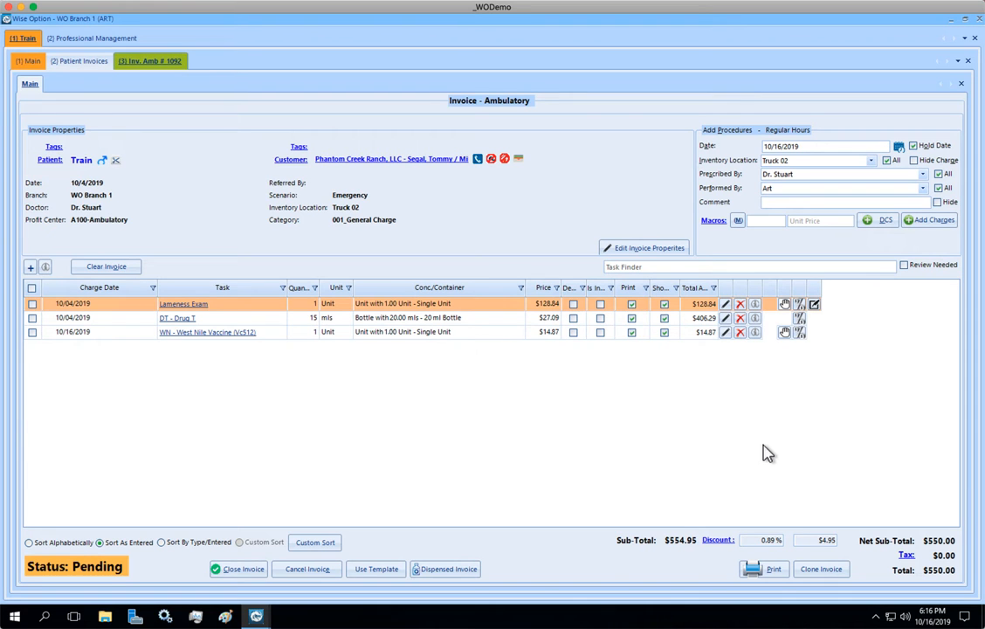
Return to the professional management records
left_click(67, 40)
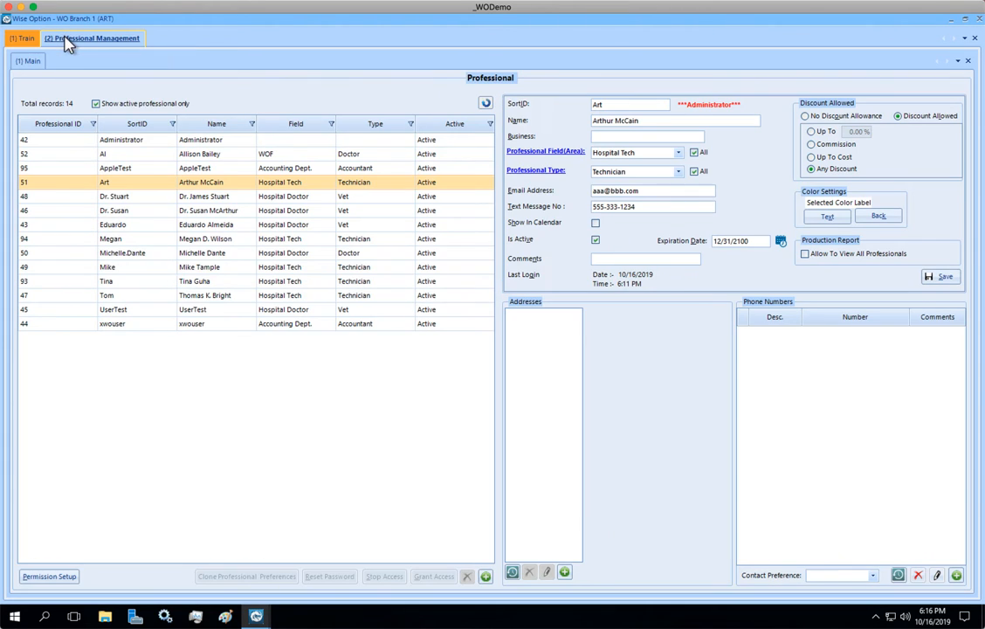